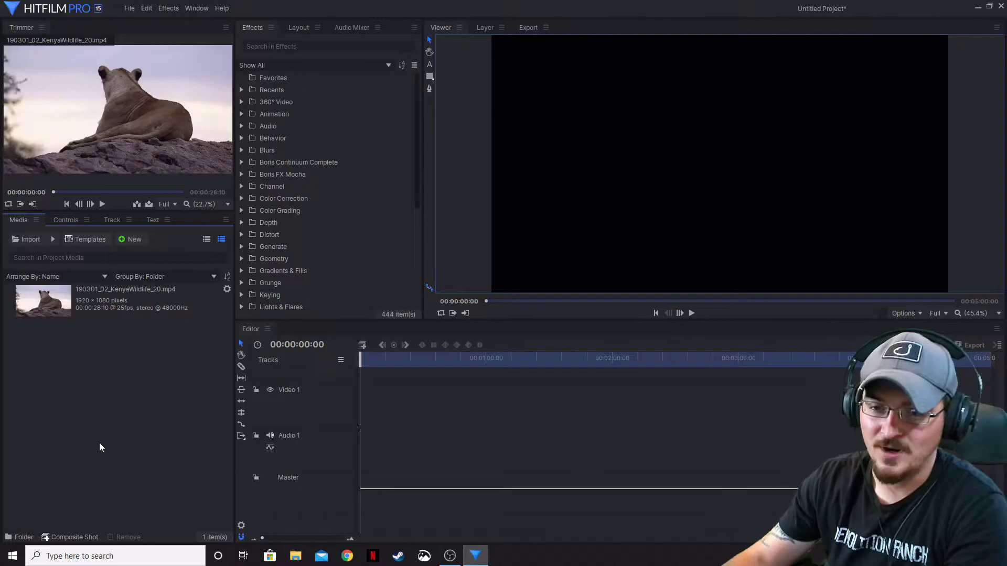
# Place KenyaWildlife_20.mp4 on the Video 1 track, accepting its sequence settings, then deselect it
pyautogui.moveTo(92, 312); pyautogui.dragTo(361, 408)
pyautogui.click(611, 313)
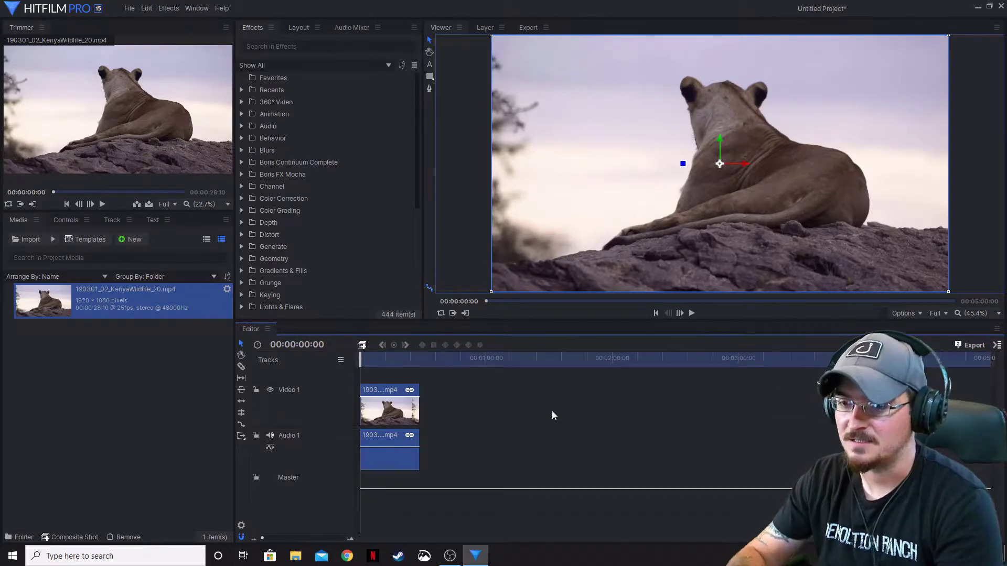
pyautogui.click(483, 399)
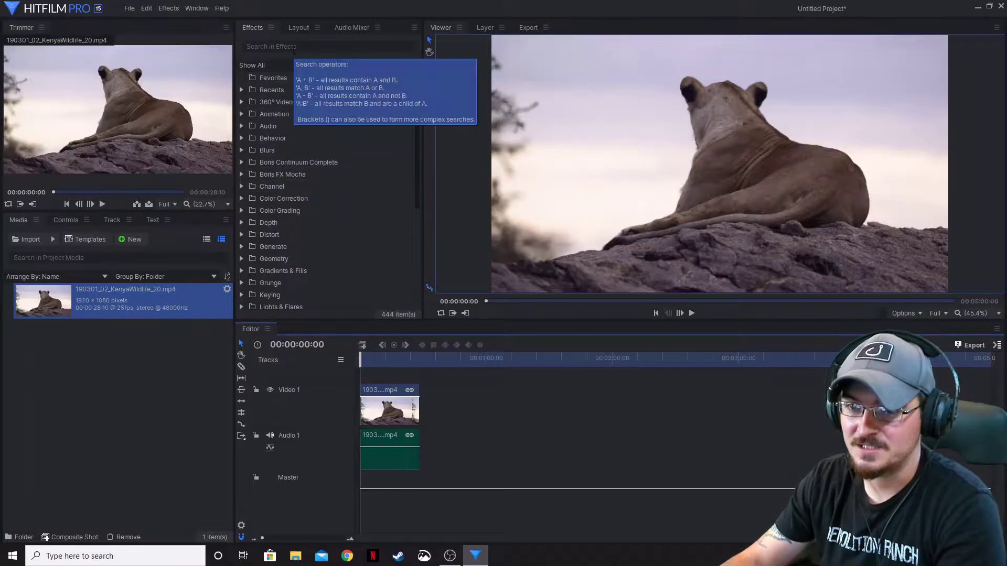
# Apply Auto Stabilizer from the Video Clean-up effects to the lioness clip on Video 1
pyautogui.write('sta')
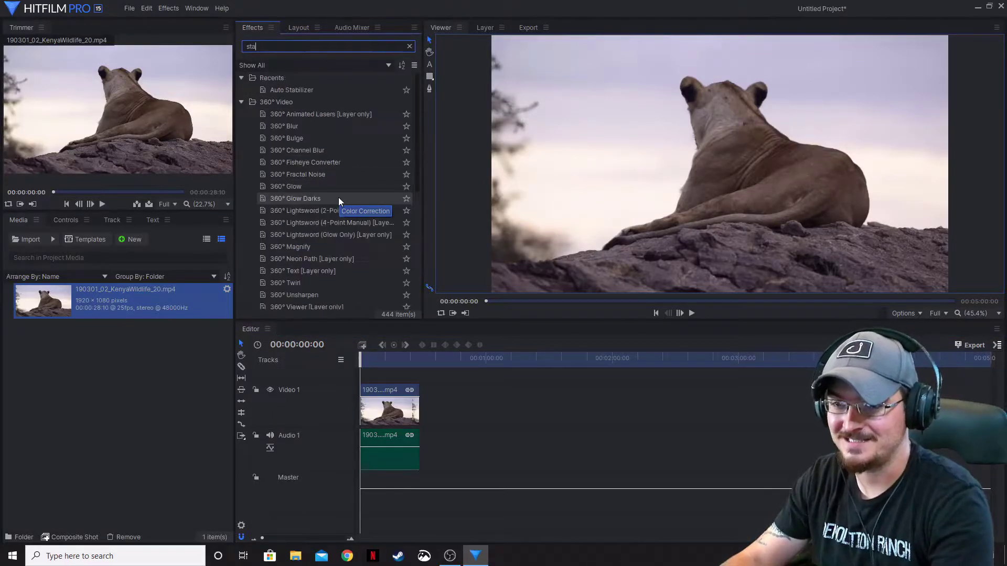
pyautogui.click(294, 91)
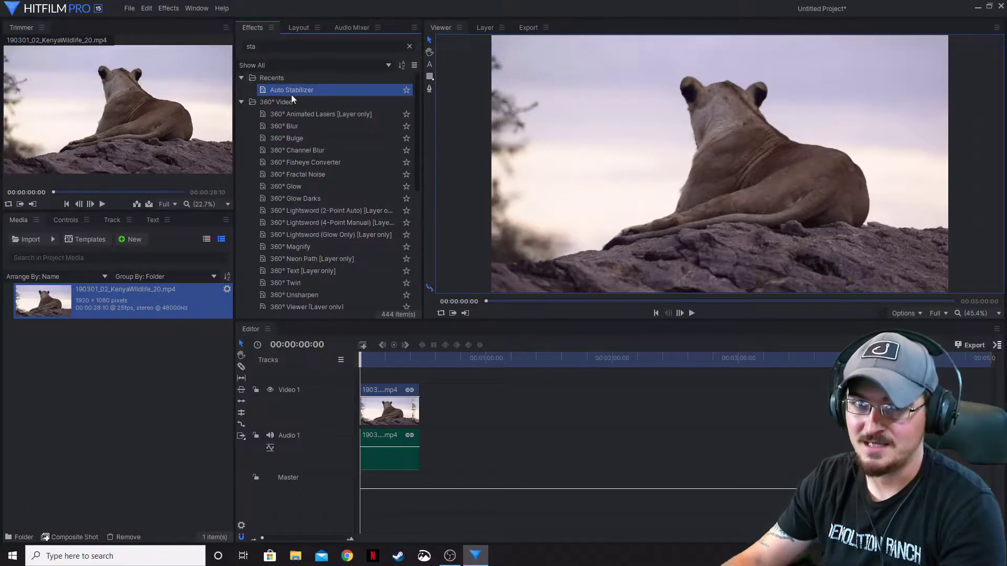
pyautogui.scroll(-6, 341, 151)
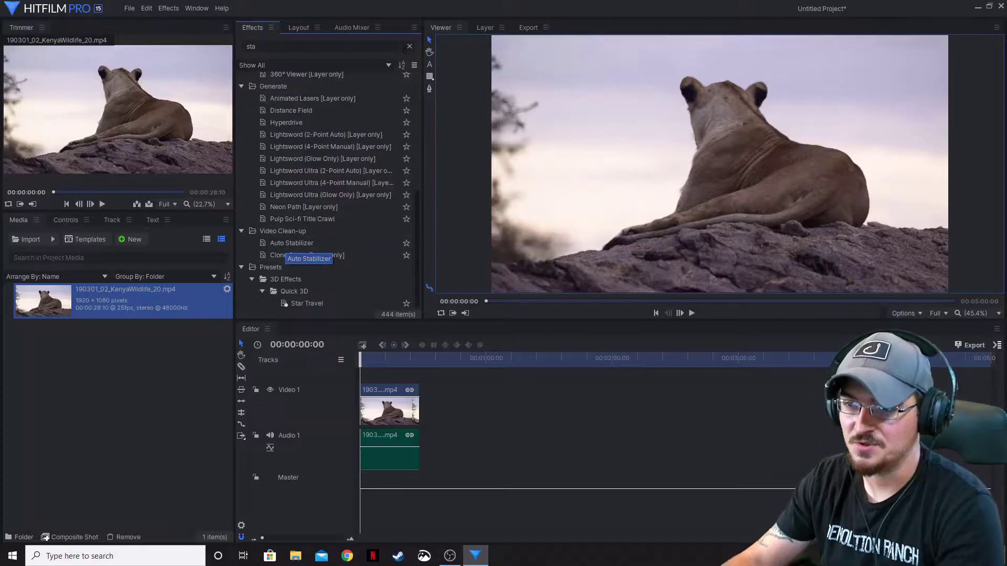
pyautogui.click(410, 46)
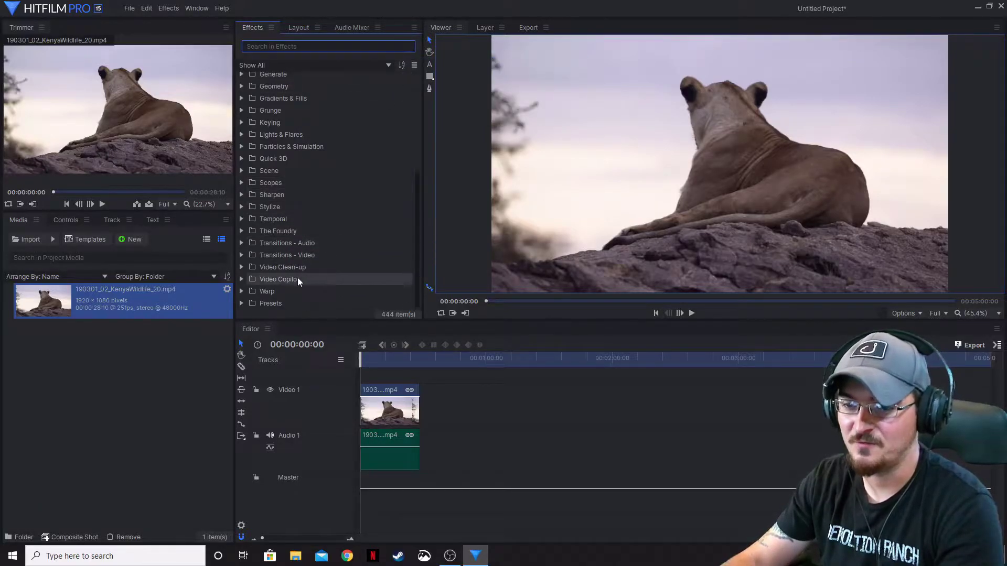
pyautogui.click(242, 268)
pyautogui.scroll(-3, 277, 294)
pyautogui.moveTo(292, 182); pyautogui.dragTo(378, 388)
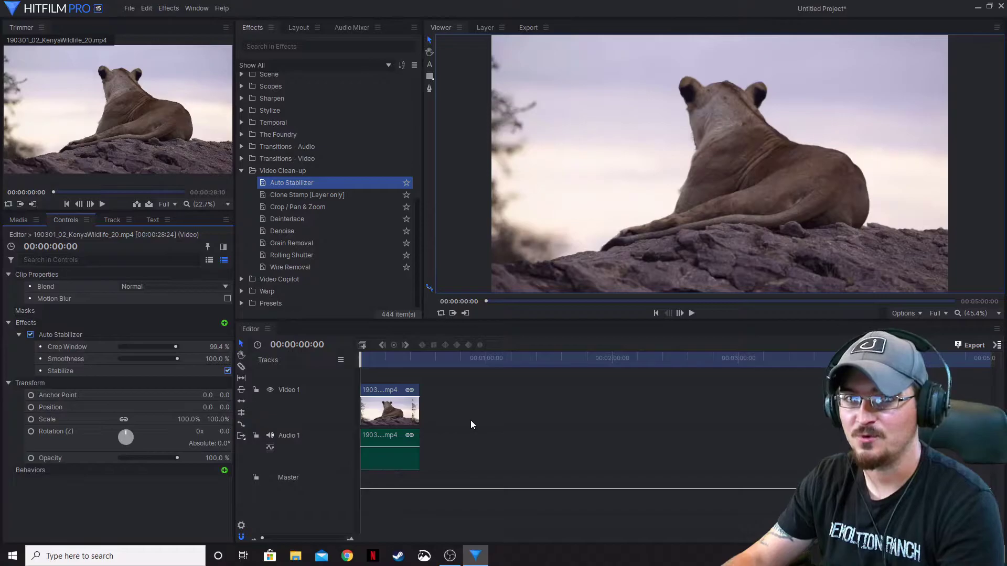
# Show Auto Stabilizer's tracking points, scrub the clip, and play it back, pausing at 00:00:06:31
pyautogui.click(61, 336)
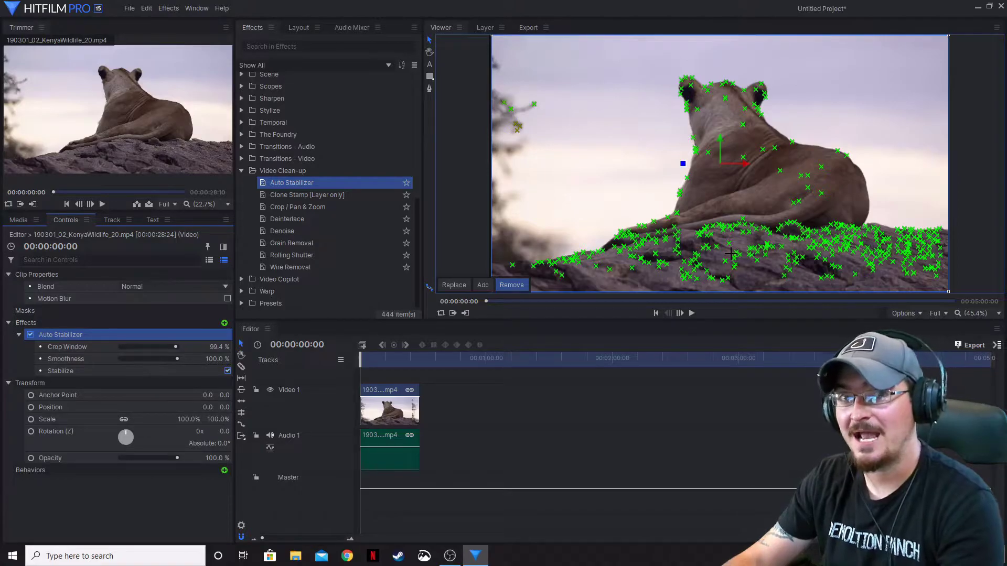
pyautogui.click(387, 359)
pyautogui.moveTo(381, 358); pyautogui.dragTo(360, 359)
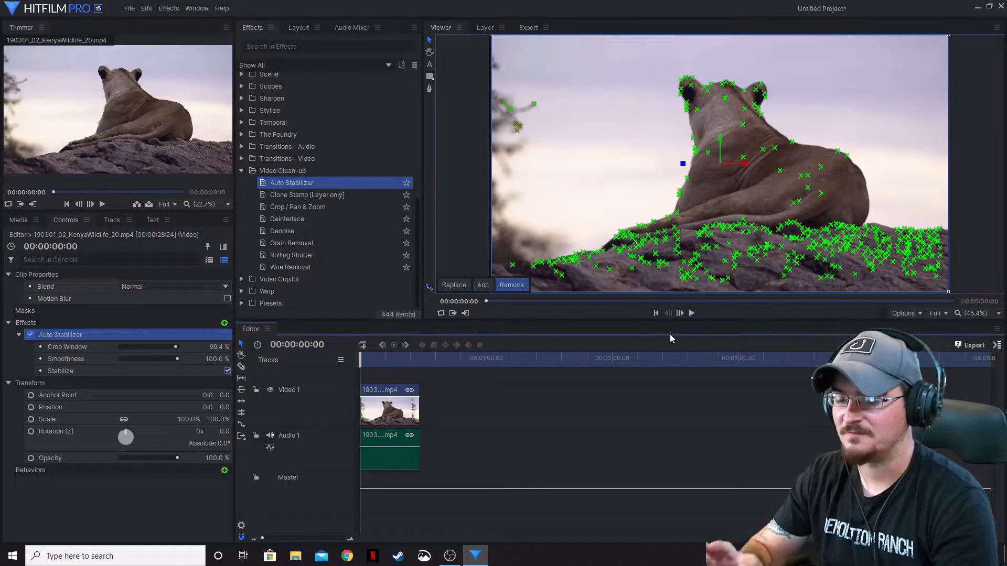
pyautogui.click(692, 314)
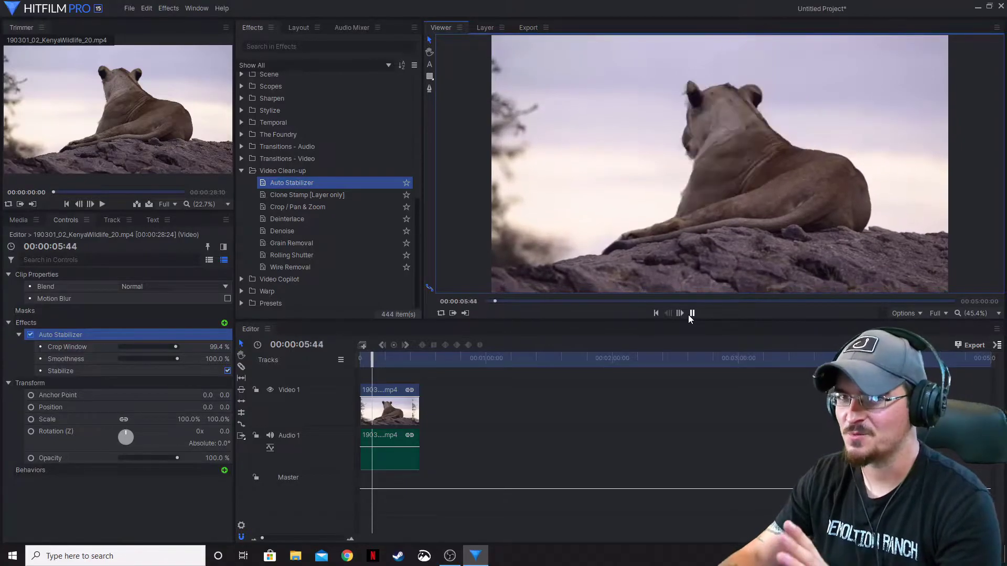
pyautogui.click(690, 316)
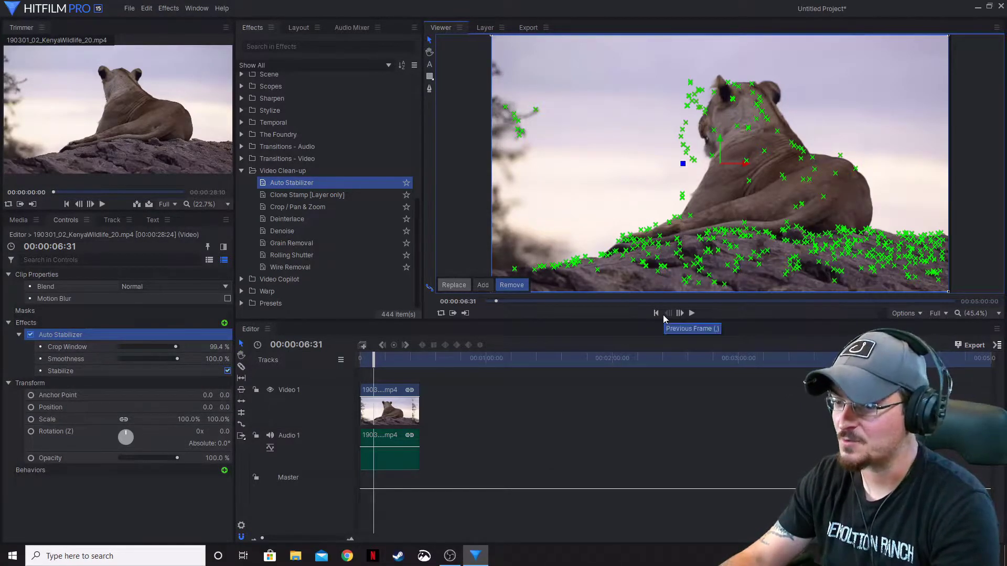
# Re-show the stabilizer's tracking points and mark the lioness's head to exclude it from tracking
pyautogui.click(41, 275)
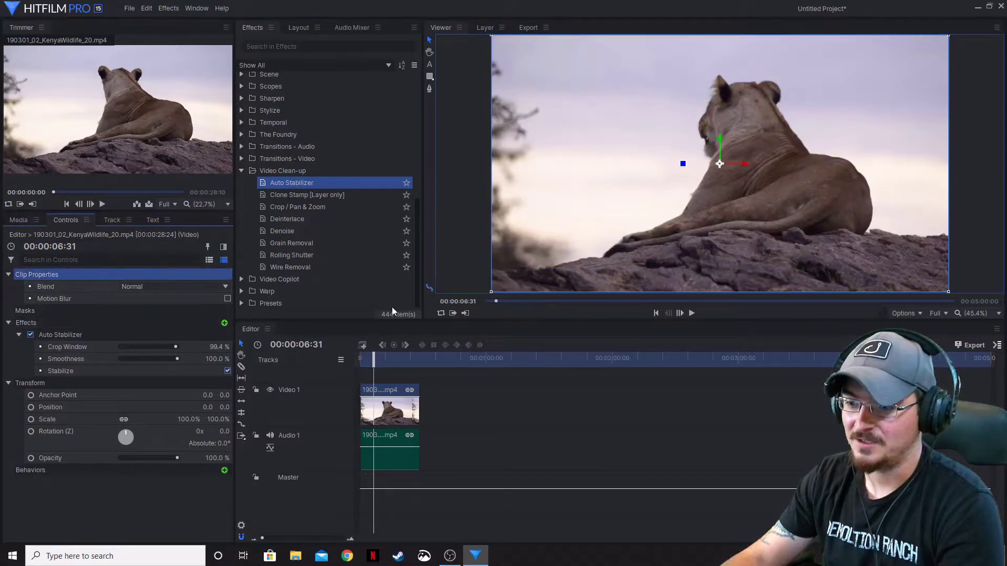
pyautogui.click(58, 334)
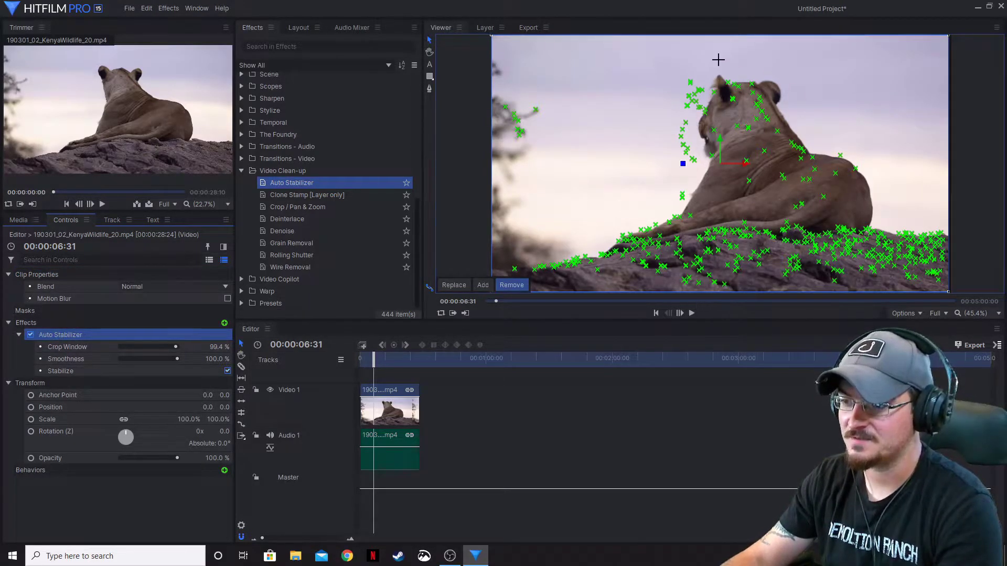
pyautogui.moveTo(673, 52)
pyautogui.mouseDown()
pyautogui.moveTo(779, 192)
pyautogui.moveTo(672, 105)
pyautogui.moveTo(695, 70)
pyautogui.moveTo(676, 64)
pyautogui.mouseUp()
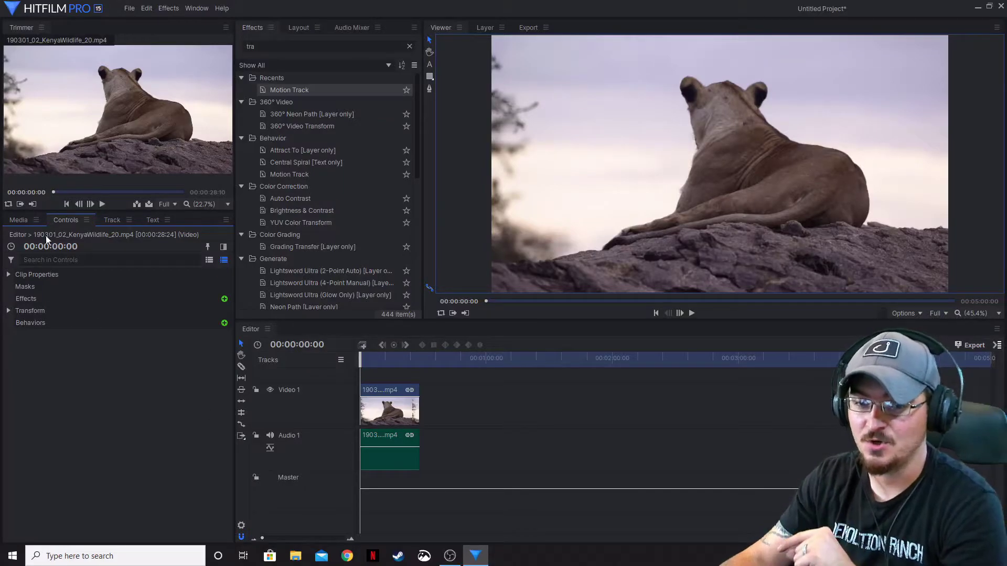
# Select the lioness clip from the Media view and show its Controls properties
pyautogui.click(18, 219)
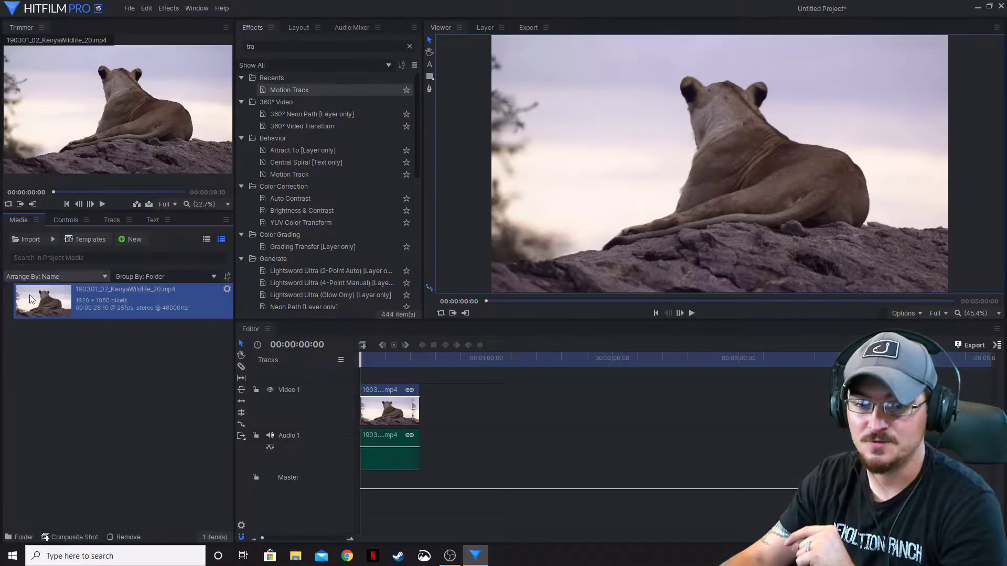
pyautogui.click(386, 395)
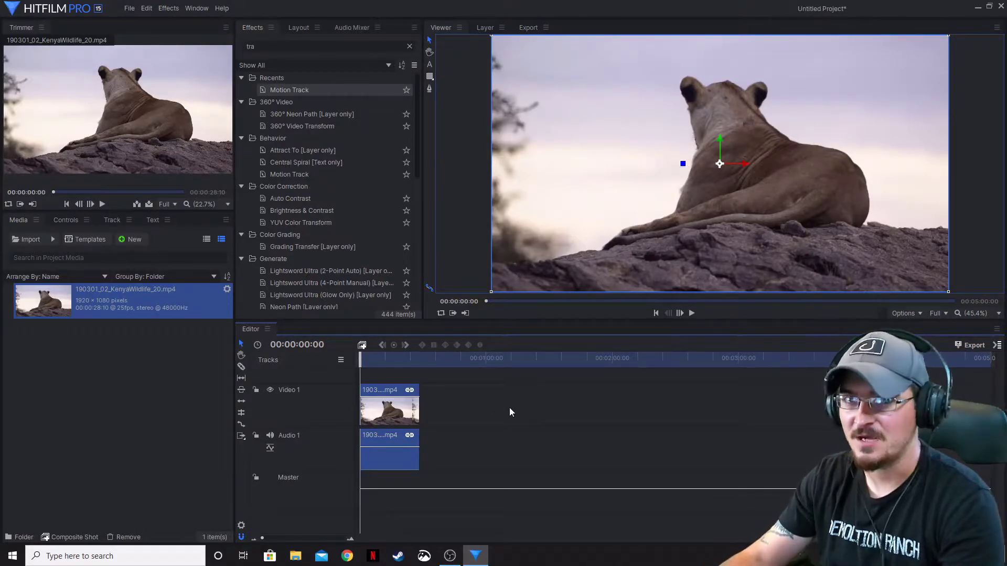
pyautogui.click(67, 219)
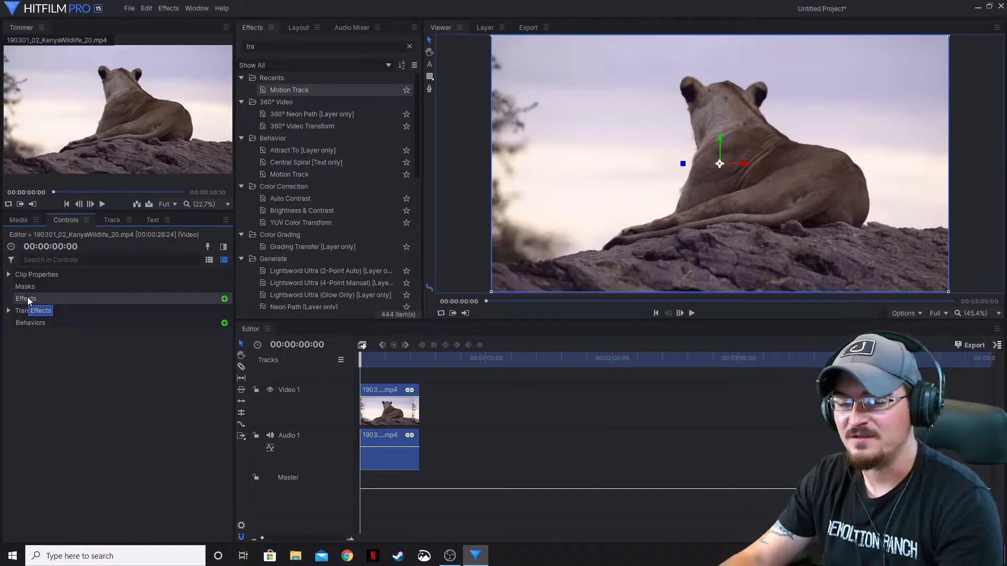
pyautogui.click(224, 323)
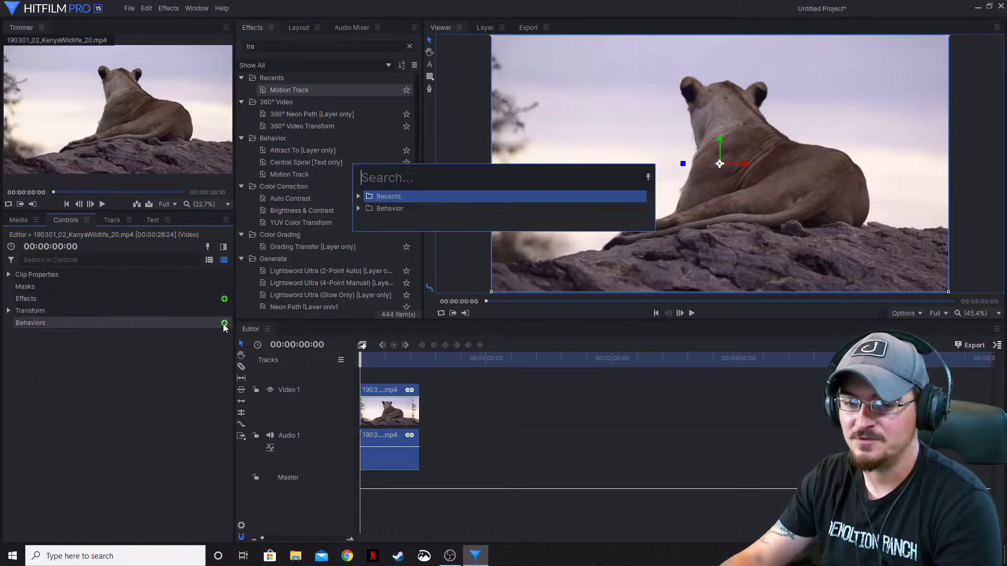
pyautogui.click(360, 209)
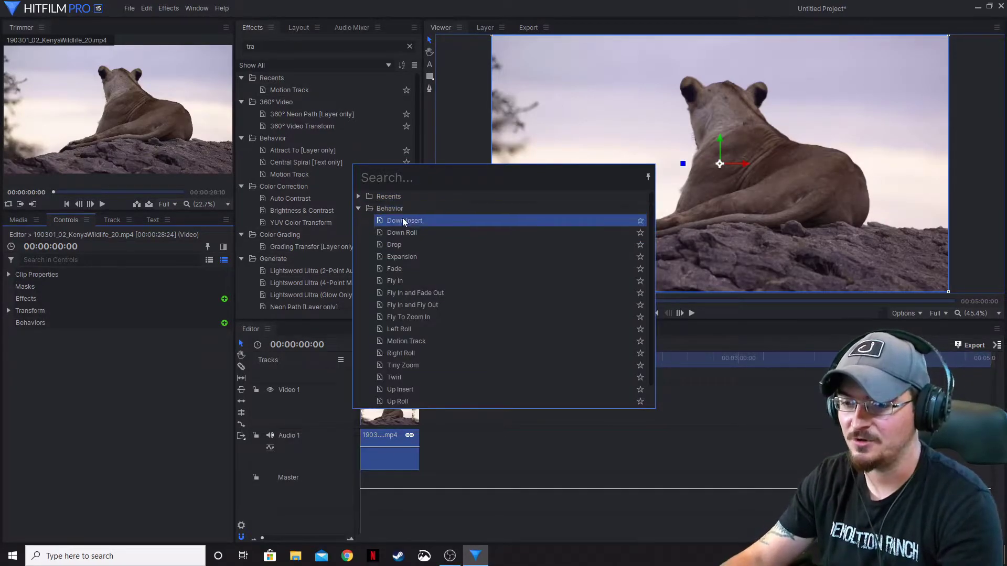
pyautogui.scroll(-1, 442, 347)
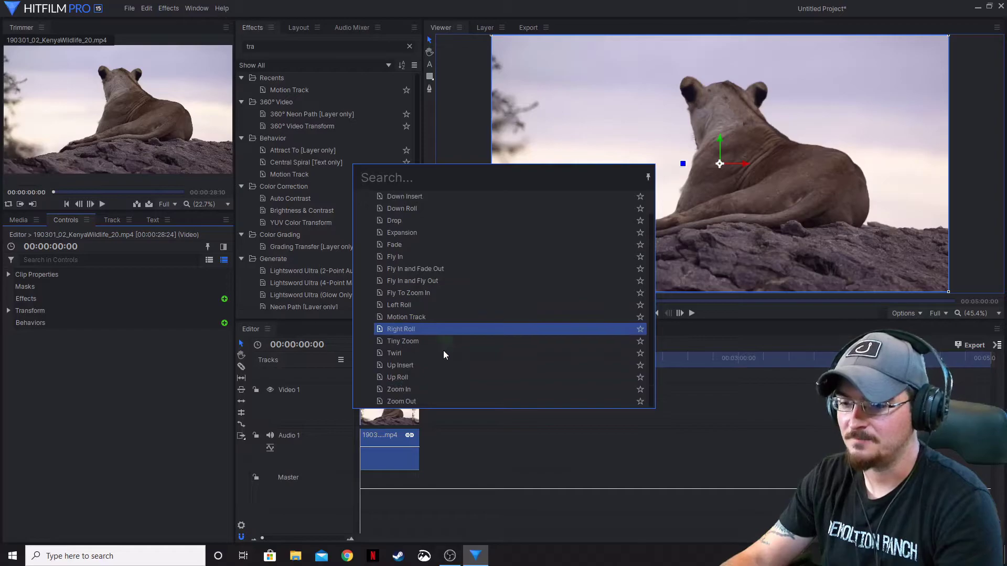
pyautogui.scroll(1, 441, 296)
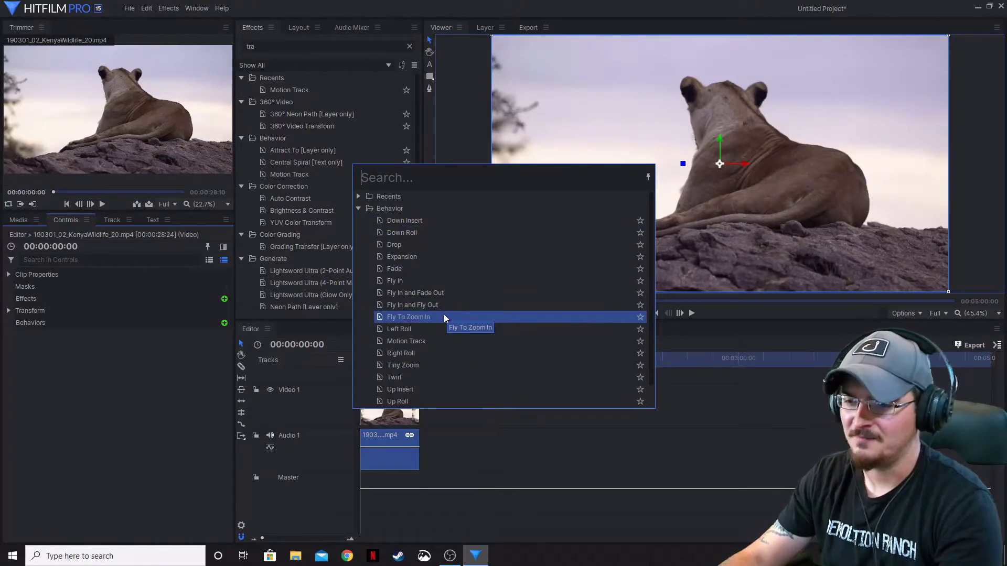
pyautogui.scroll(-1, 441, 315)
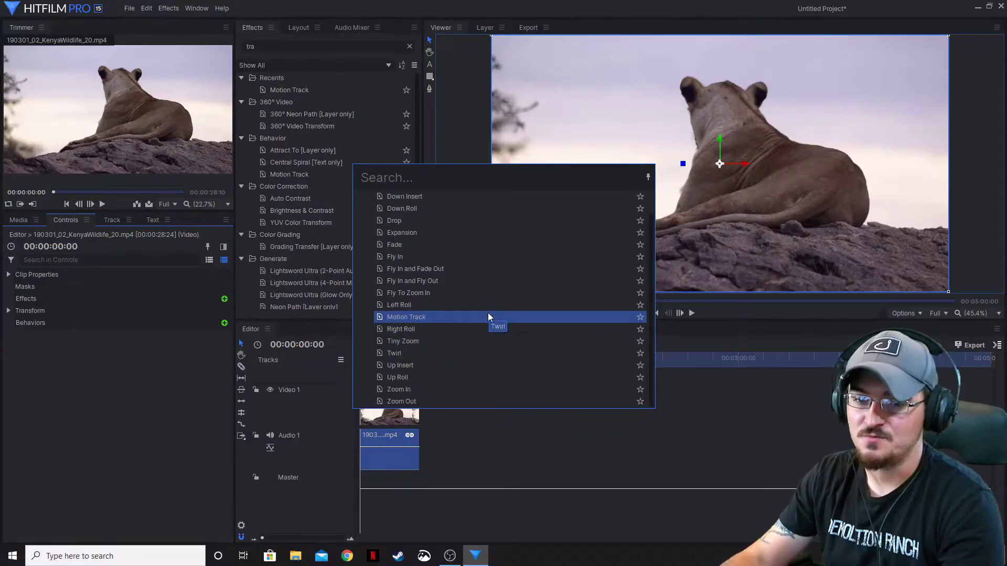
pyautogui.press('Escape')
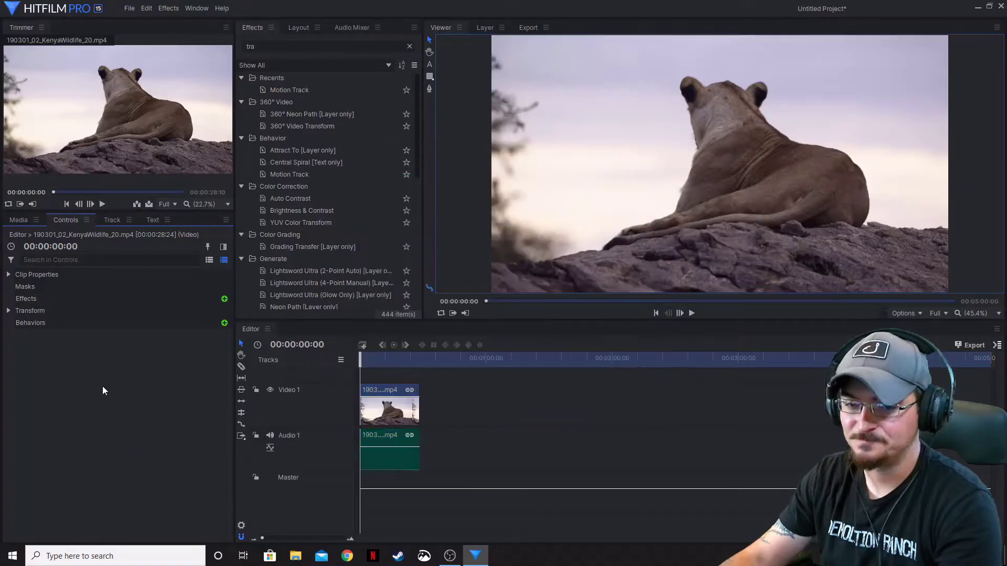
pyautogui.click(26, 298)
pyautogui.click(8, 310)
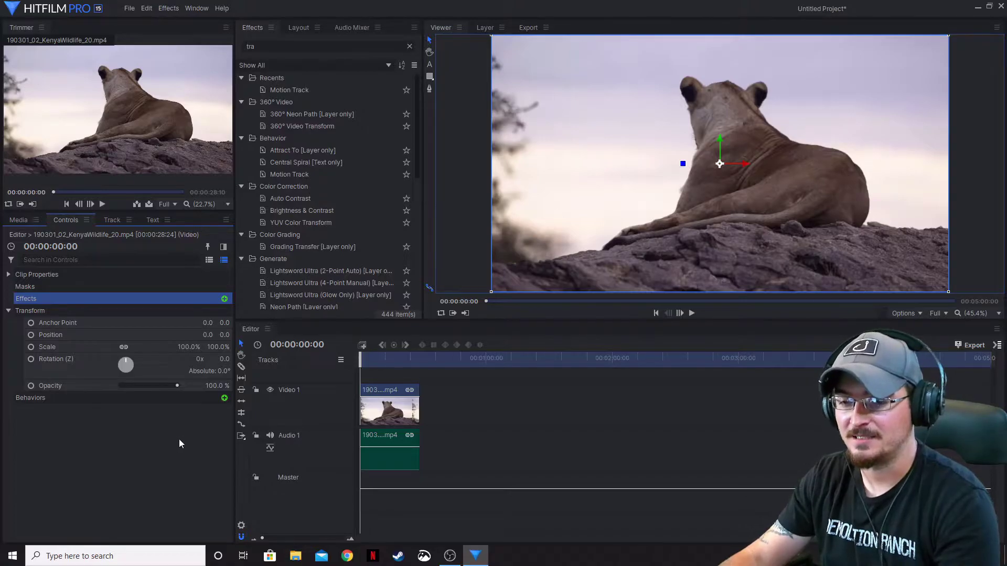
pyautogui.click(9, 311)
pyautogui.click(9, 274)
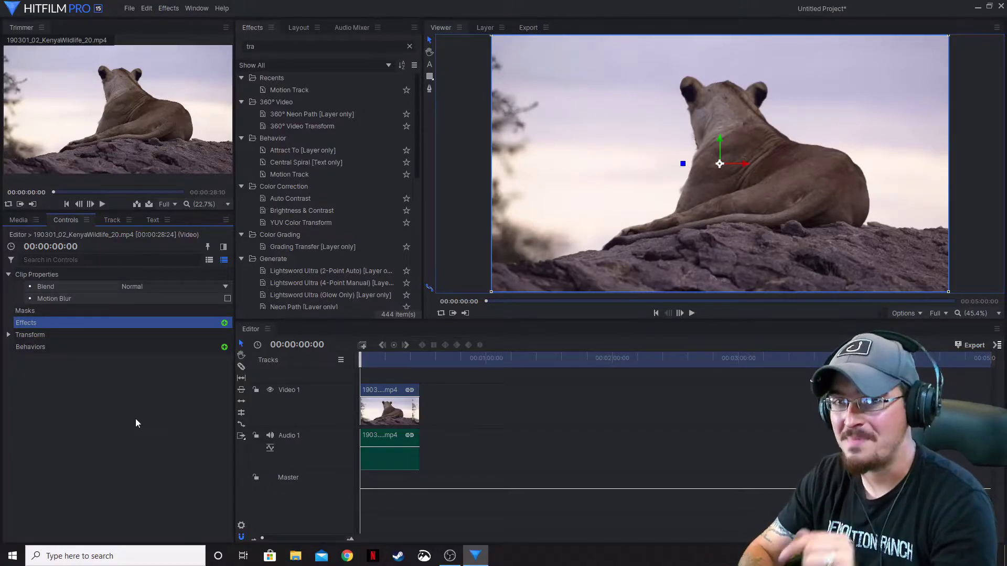
# Draw a trial rectangle mask over the lioness, then delete it
pyautogui.click(431, 78)
pyautogui.moveTo(559, 81); pyautogui.dragTo(832, 252)
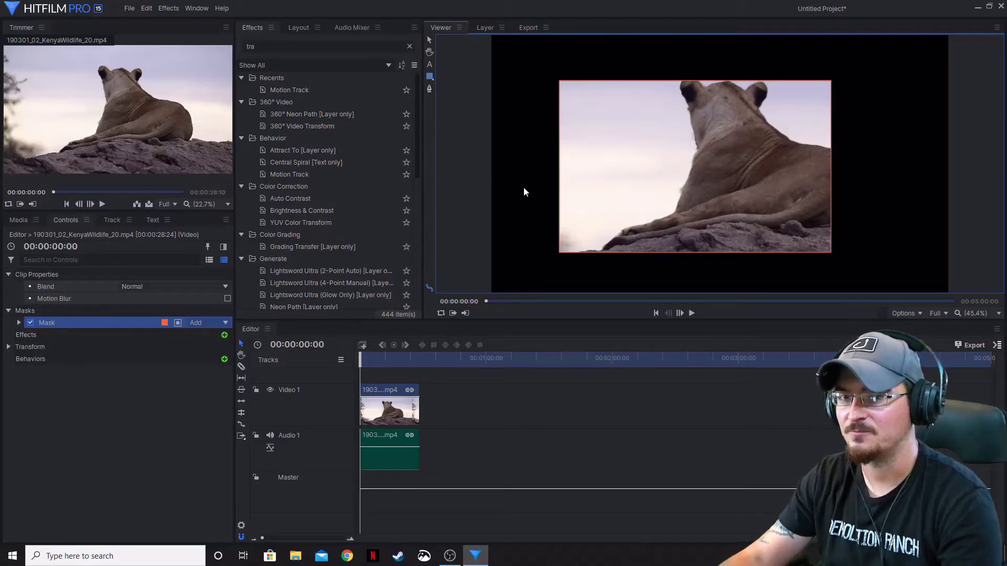
pyautogui.click(58, 318)
pyautogui.press('Delete')
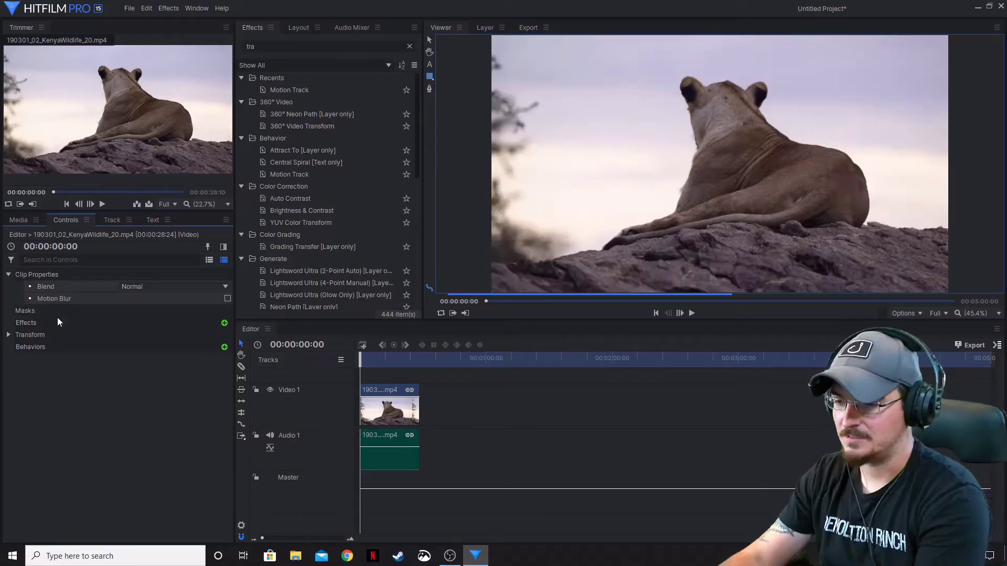
pyautogui.click(431, 77)
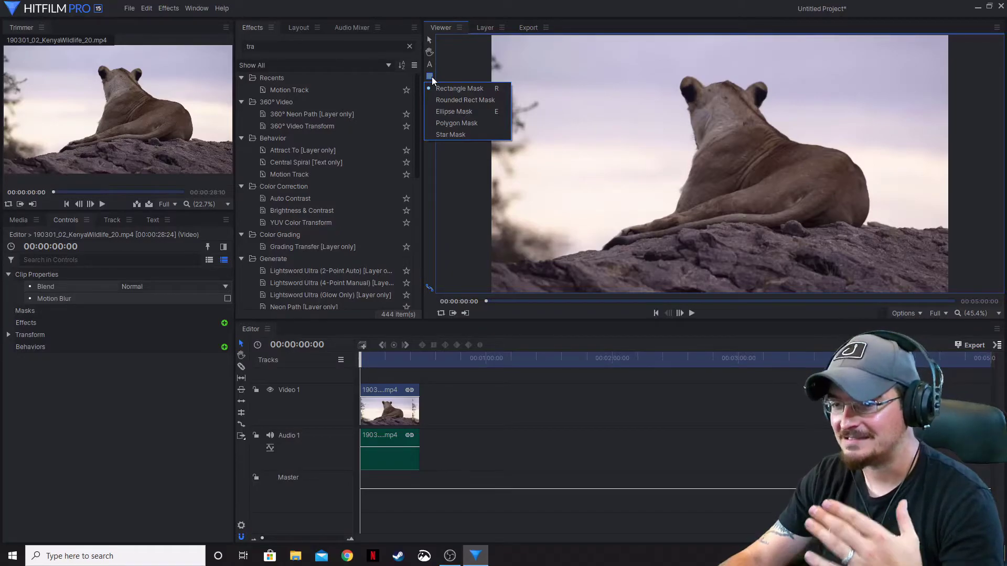
pyautogui.click(451, 99)
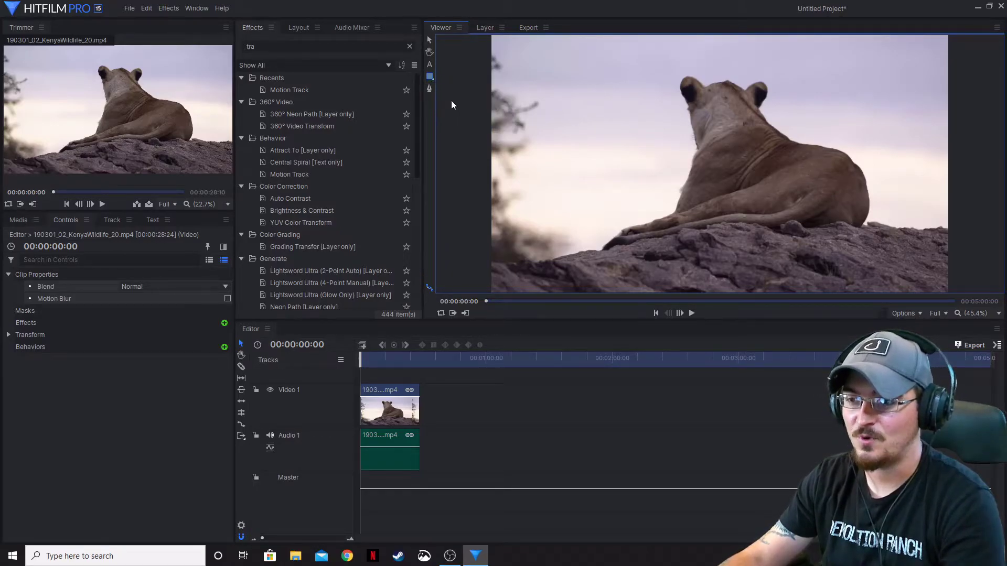
pyautogui.click(430, 78)
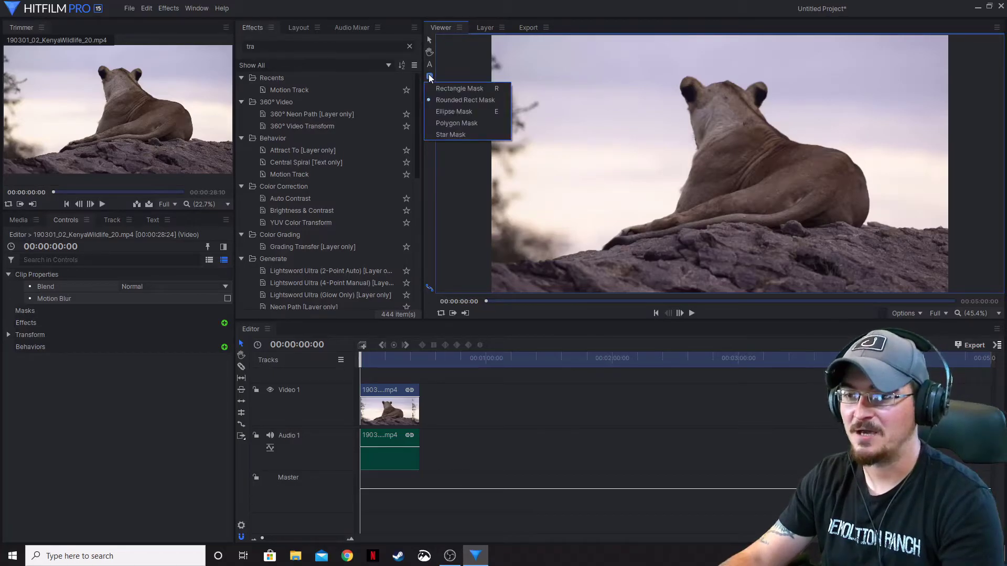
pyautogui.click(454, 104)
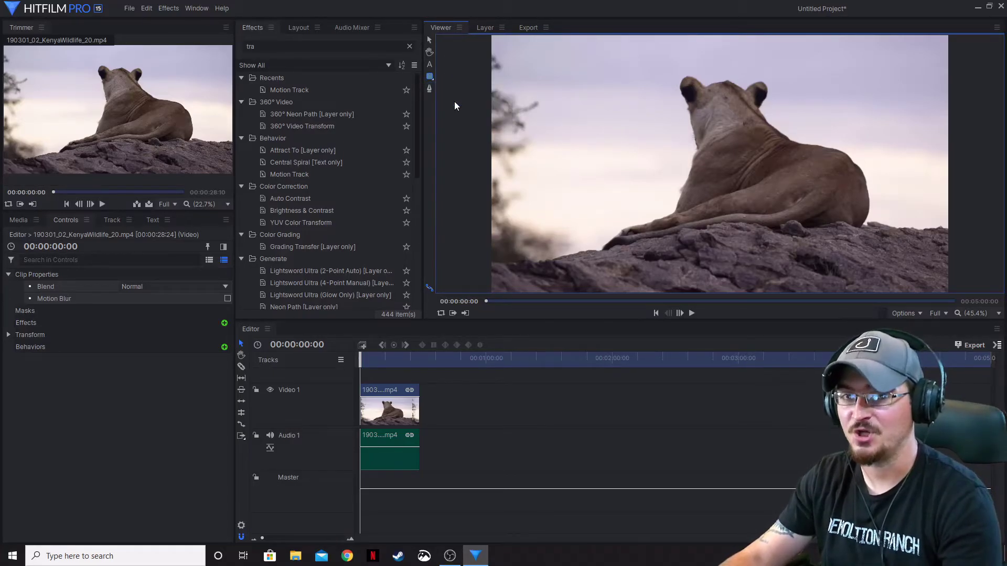
pyautogui.moveTo(582, 88); pyautogui.dragTo(794, 229)
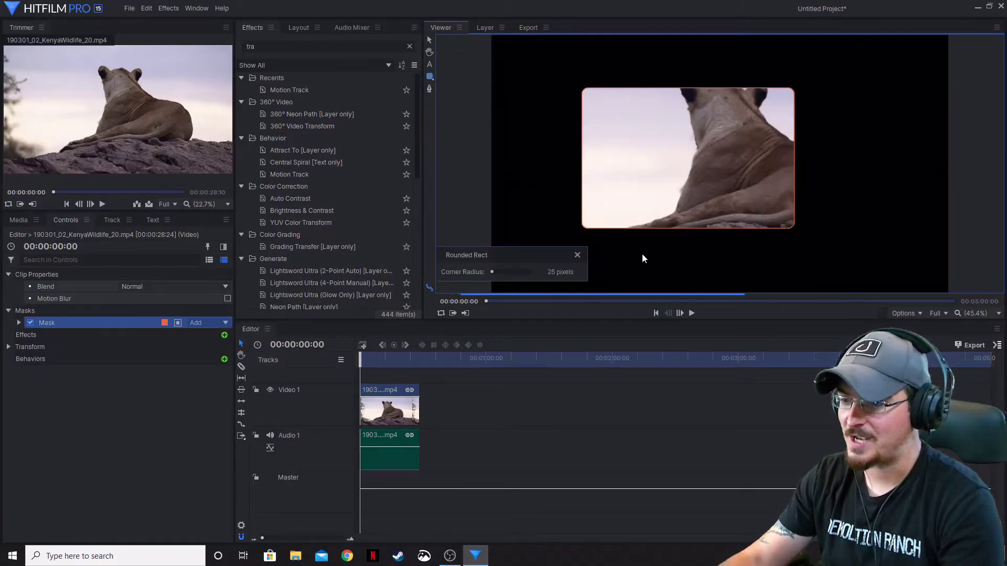
pyautogui.moveTo(492, 272)
pyautogui.mouseDown()
pyautogui.moveTo(518, 269)
pyautogui.moveTo(490, 272)
pyautogui.moveTo(517, 275)
pyautogui.moveTo(509, 273)
pyautogui.mouseUp()
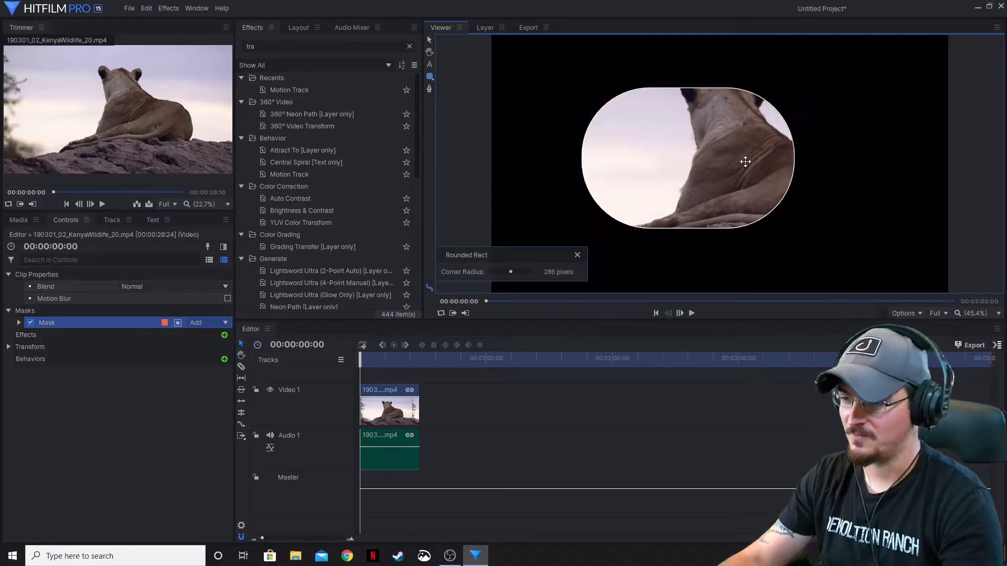
pyautogui.click(98, 322)
pyautogui.press('Delete')
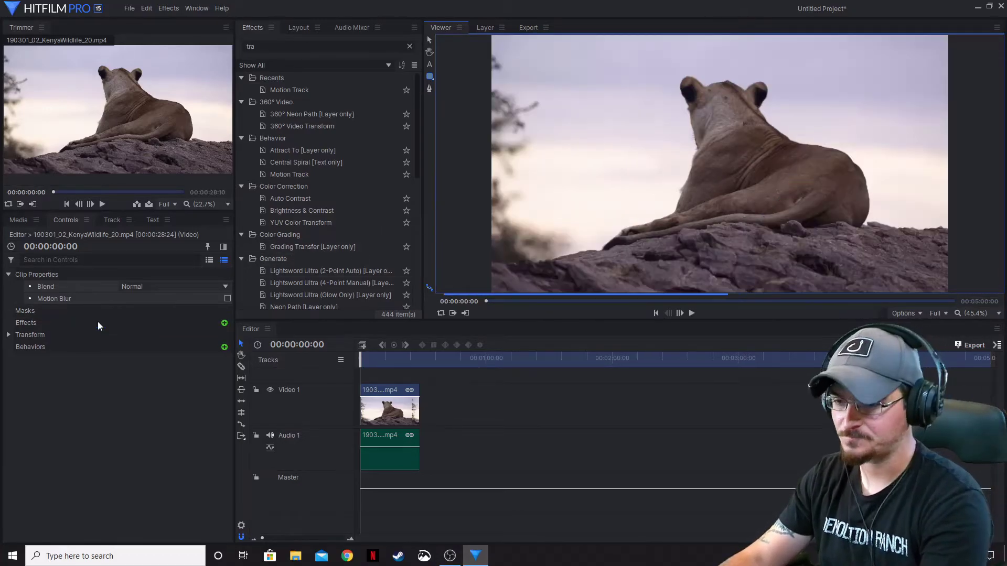
pyautogui.click(430, 78)
pyautogui.click(456, 122)
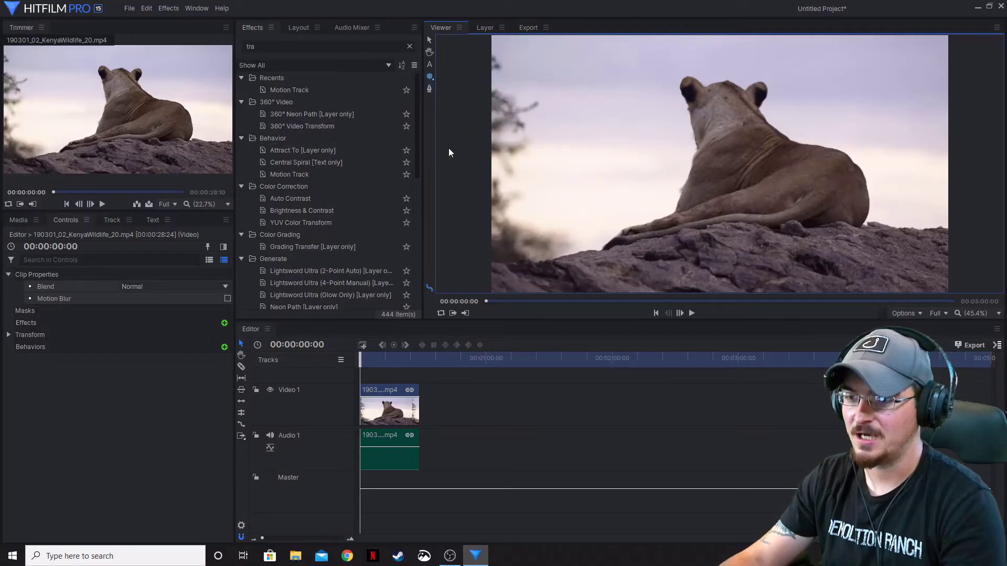
pyautogui.moveTo(618, 120); pyautogui.dragTo(573, 191)
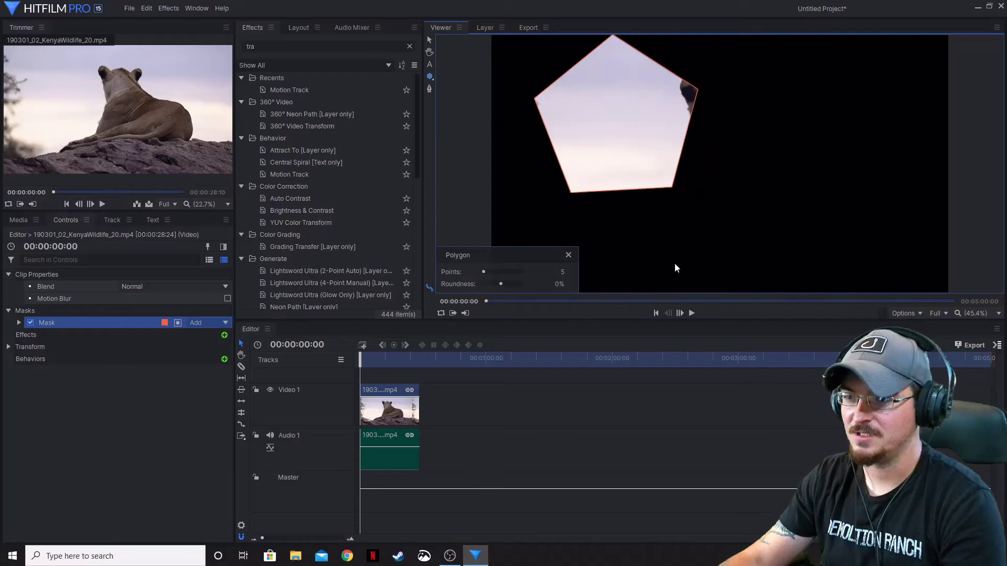
pyautogui.moveTo(483, 272); pyautogui.dragTo(502, 282)
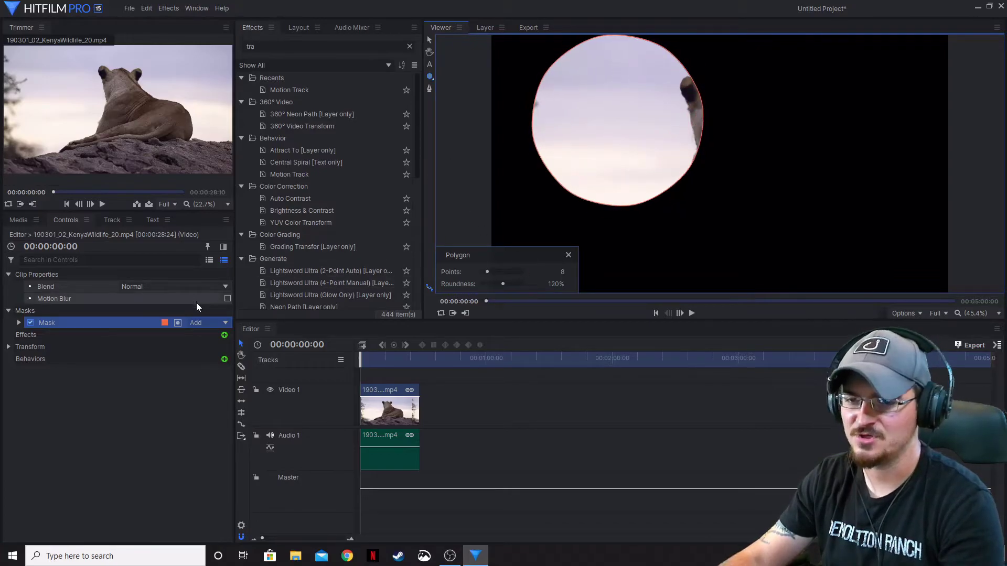
pyautogui.press('Delete')
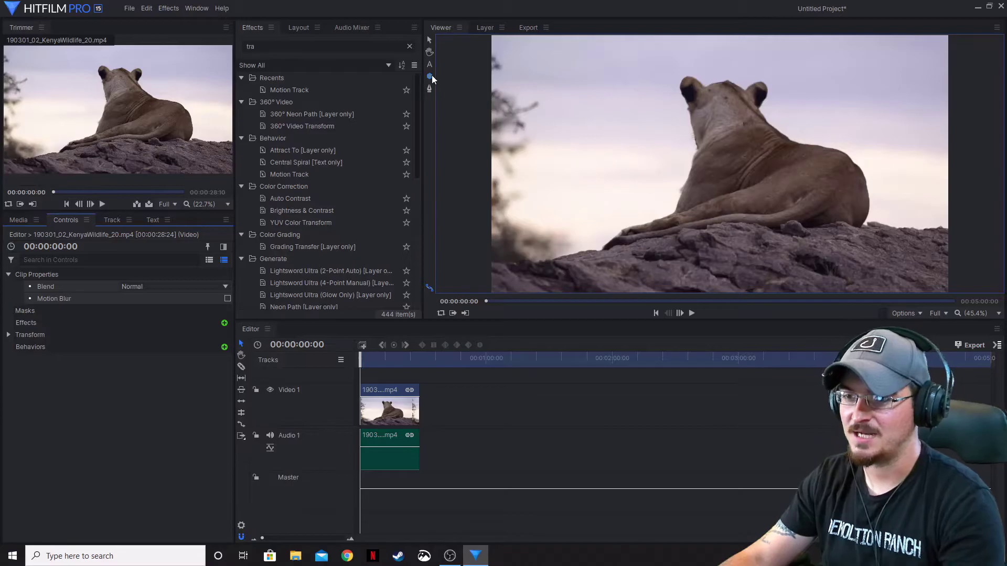
# Draw a star mask from the frame centre and raise its points from 5 to 12
pyautogui.click(430, 77)
pyautogui.click(467, 134)
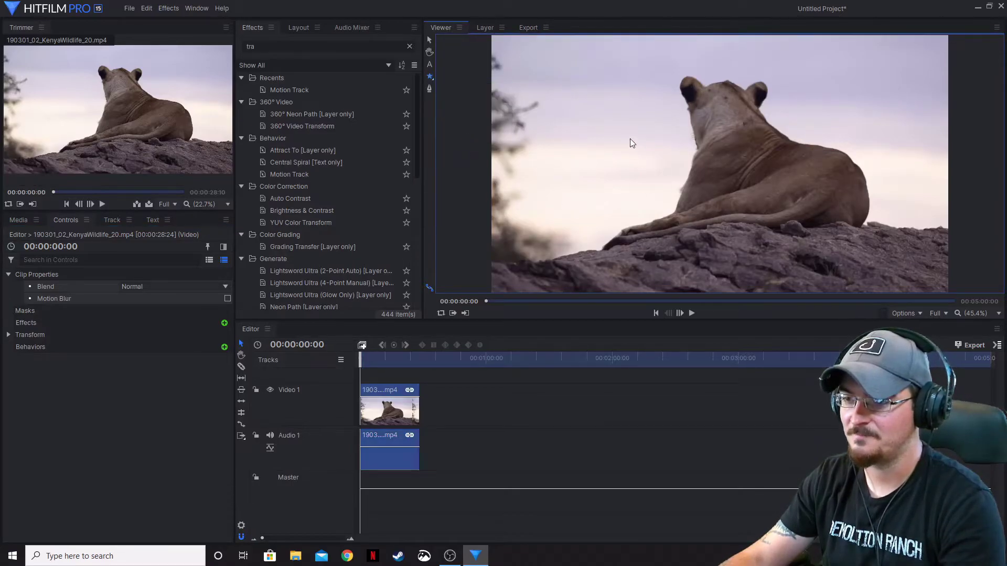
pyautogui.moveTo(637, 149); pyautogui.dragTo(634, 241)
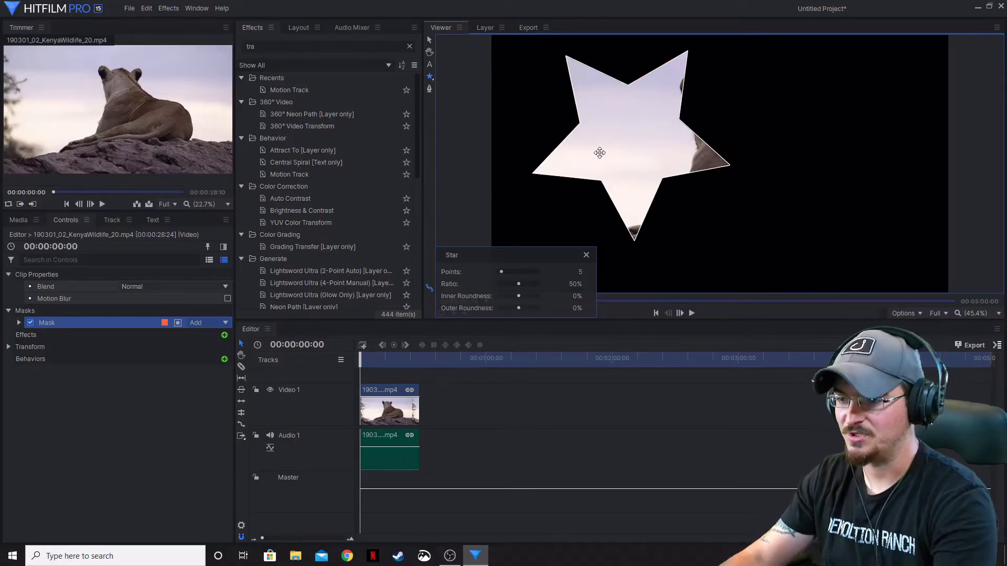
pyautogui.moveTo(504, 272); pyautogui.dragTo(509, 272)
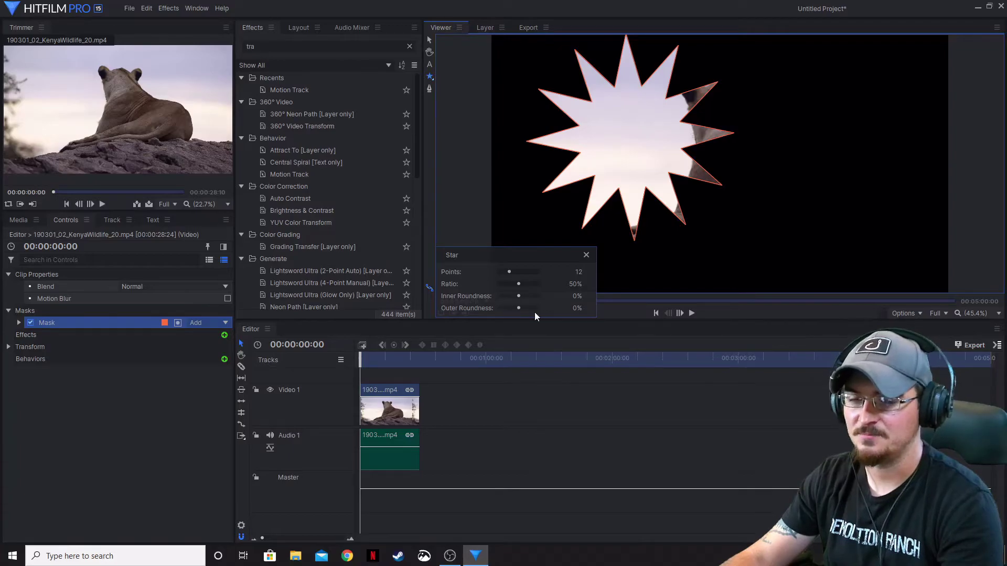
pyautogui.click(587, 256)
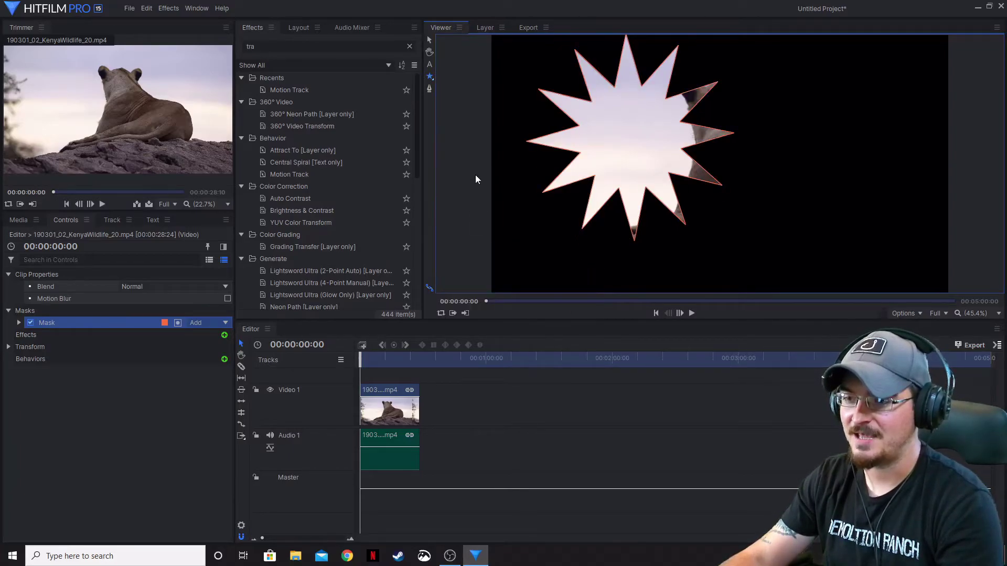
# Drag the star's right-side points outward and pull two upper inner points up and left
pyautogui.click(429, 89)
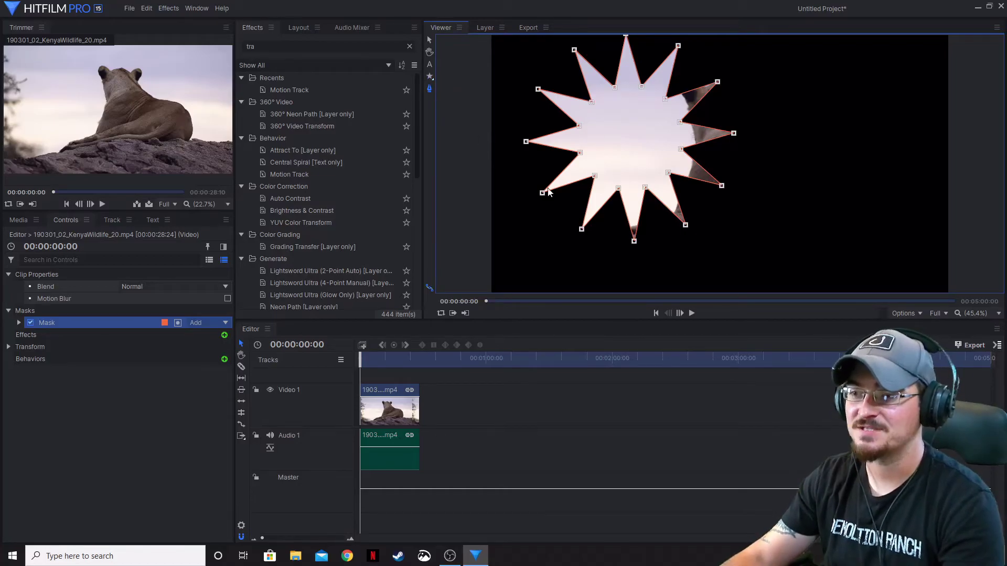
pyautogui.moveTo(791, 88); pyautogui.dragTo(656, 235)
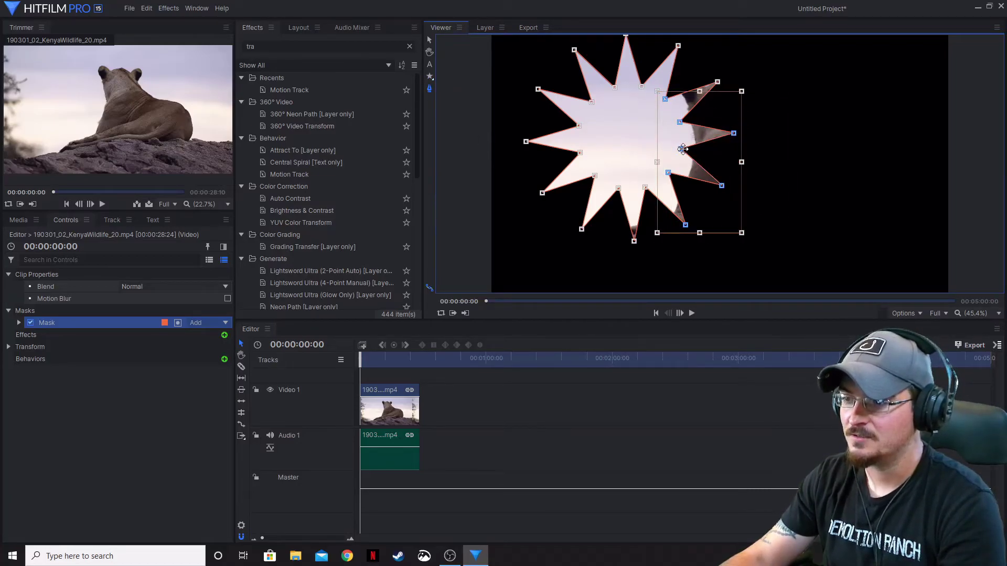
pyautogui.moveTo(692, 159); pyautogui.dragTo(745, 155)
pyautogui.click(647, 67)
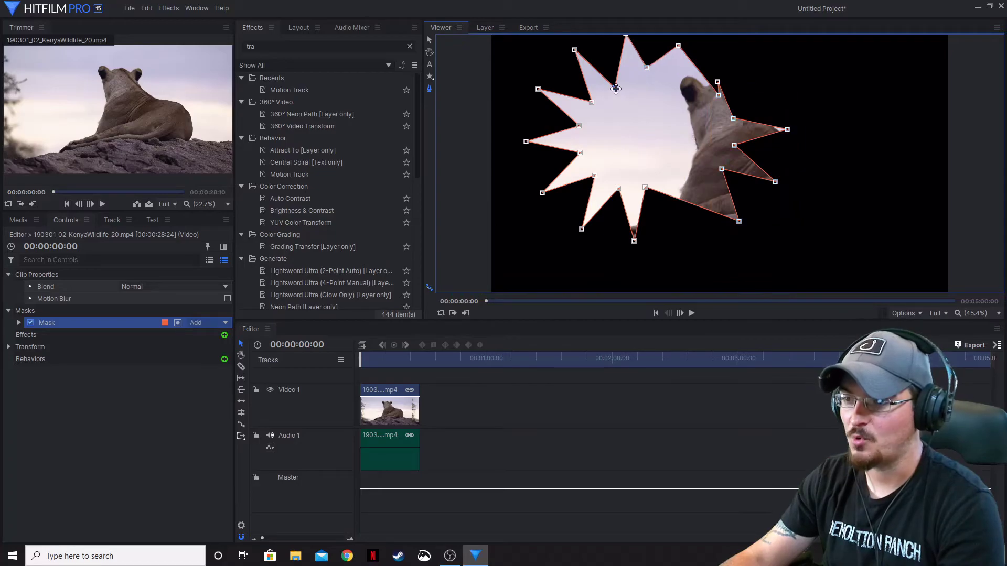
pyautogui.moveTo(614, 87); pyautogui.dragTo(608, 62)
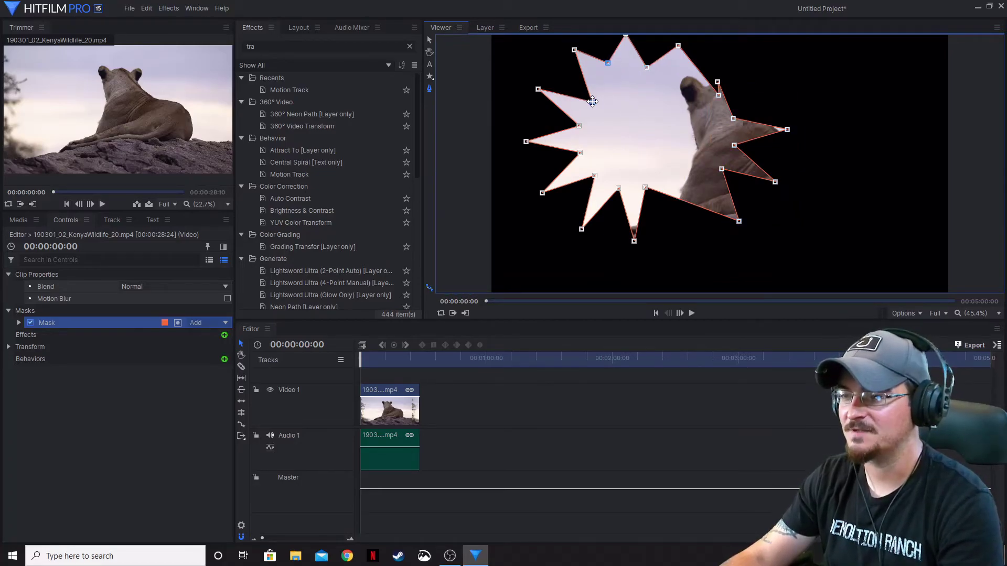
pyautogui.moveTo(592, 101); pyautogui.dragTo(574, 84)
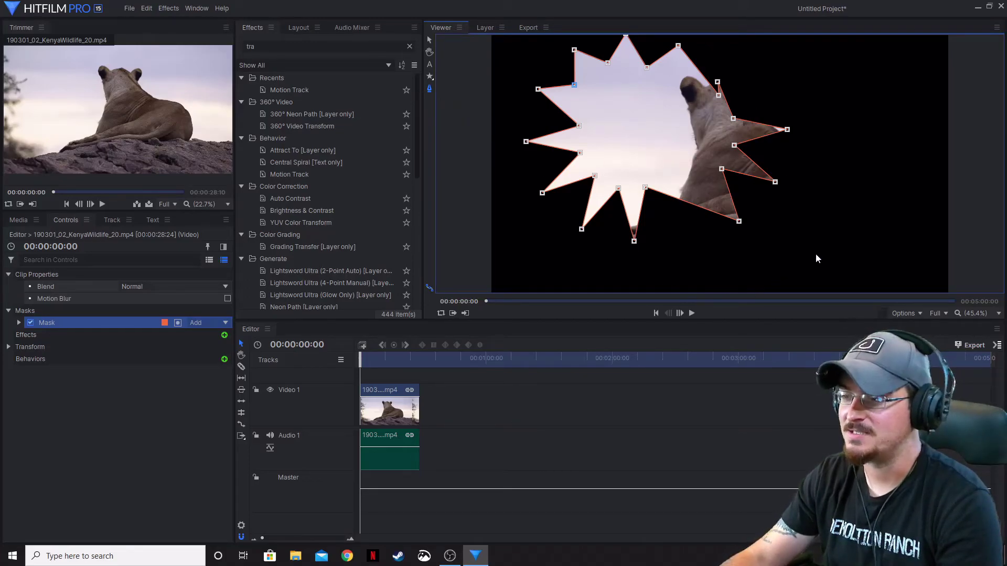
# Shift the right-side star points down and right, then select the five lower-left points
pyautogui.moveTo(842, 268); pyautogui.dragTo(710, 86)
pyautogui.moveTo(721, 180); pyautogui.dragTo(741, 208)
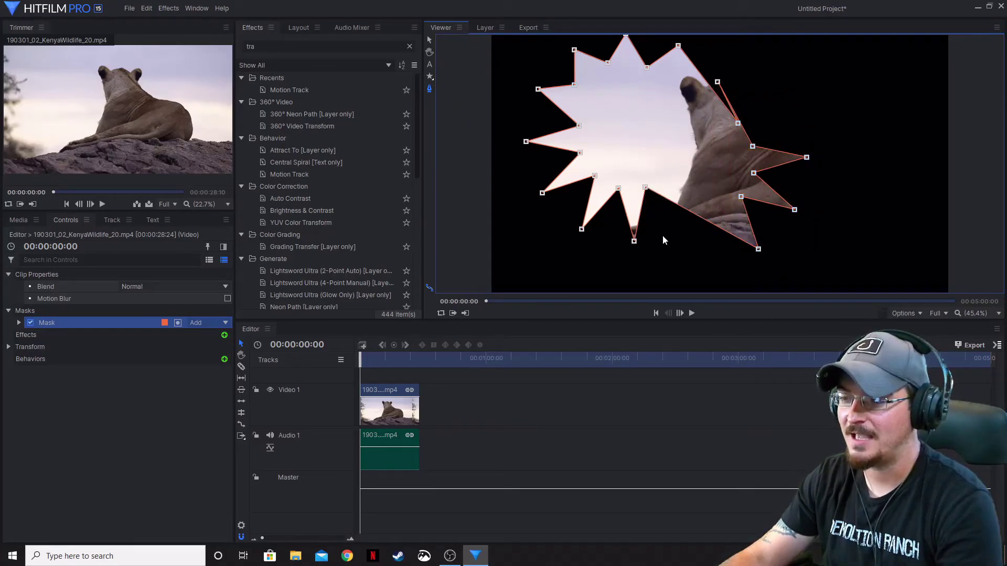
pyautogui.moveTo(669, 246); pyautogui.dragTo(587, 206)
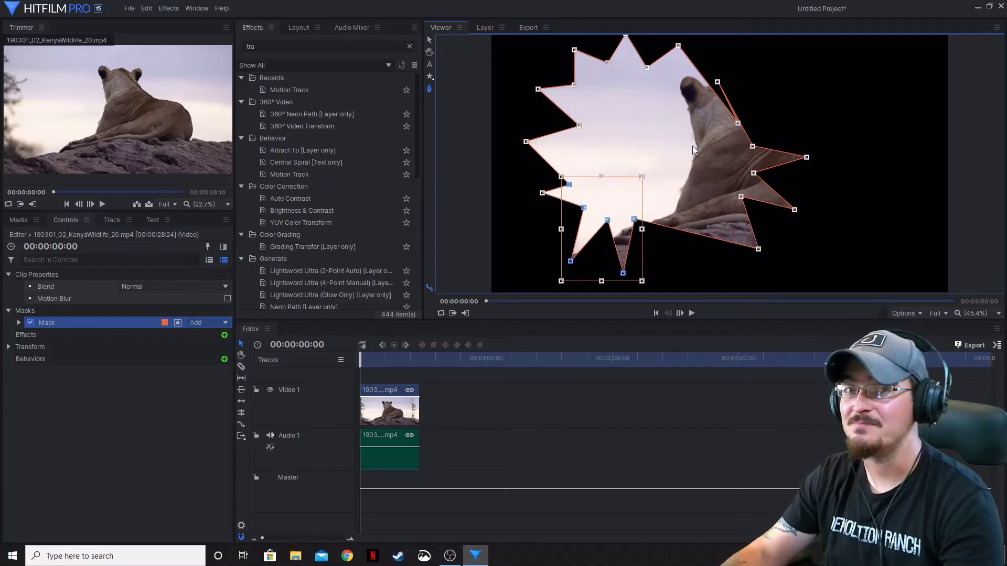